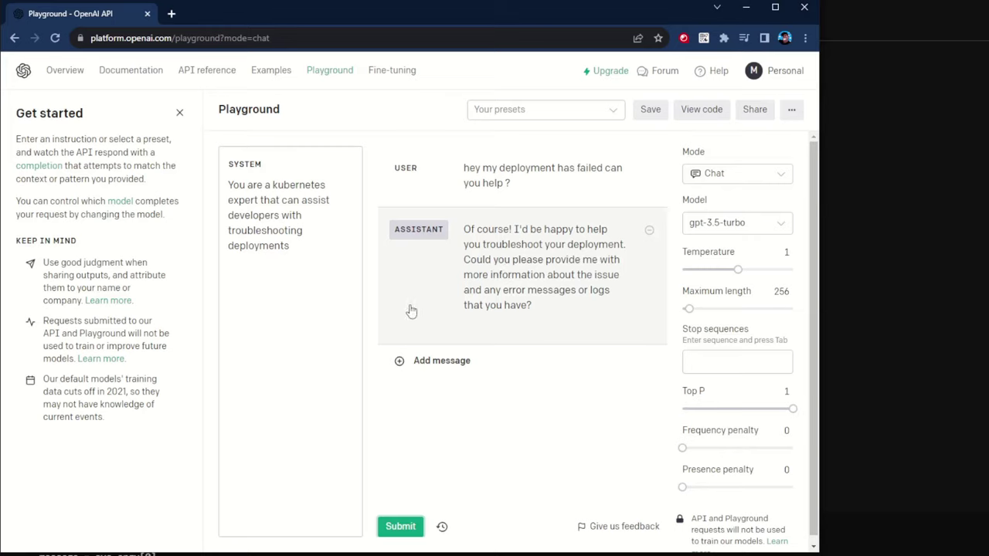
- Send 'my pod is crashing' and read the kubectl get pods / kubectl logs reply
left_click(424, 361)
type("my pod is crashing")
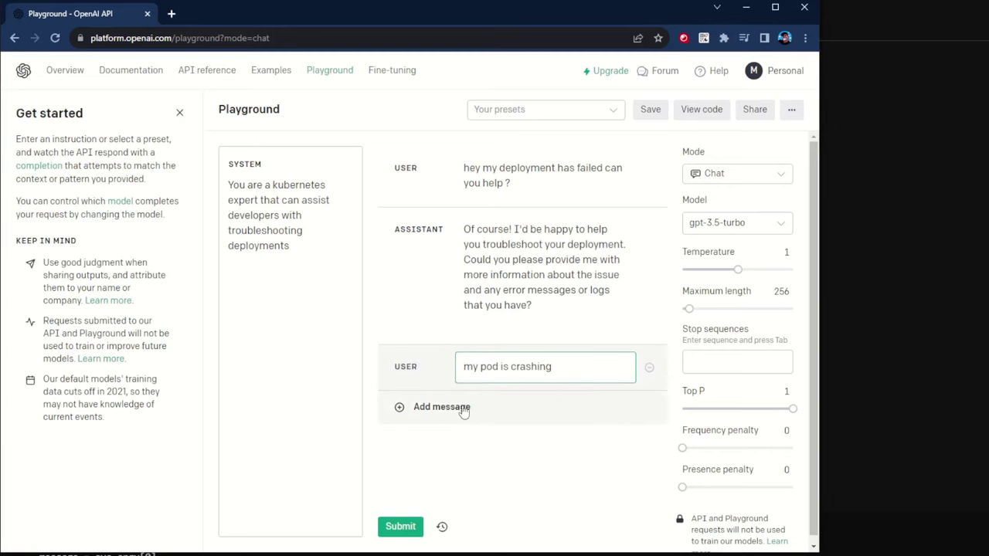
left_click(403, 529)
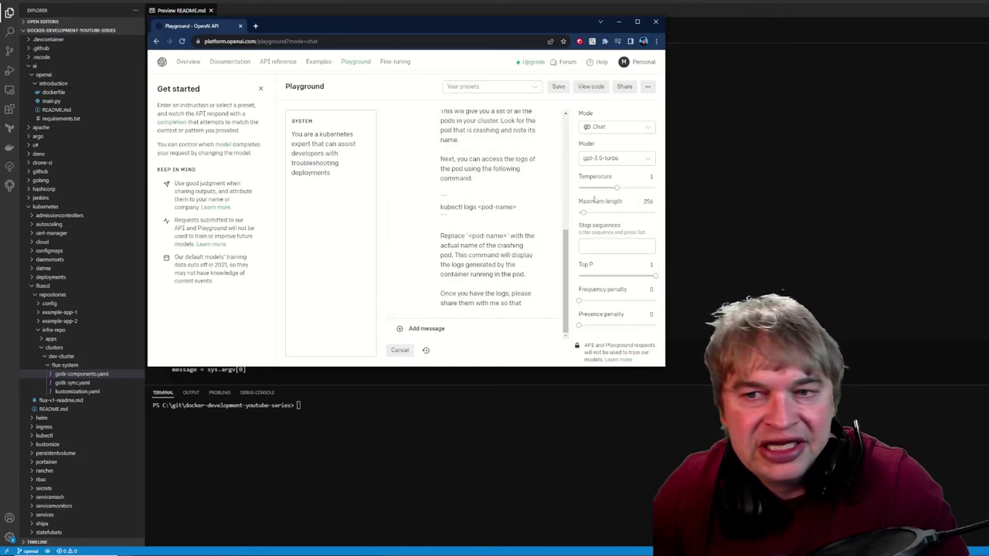
scroll(519, 315, "up", 5)
scroll(475, 214, "down", 1)
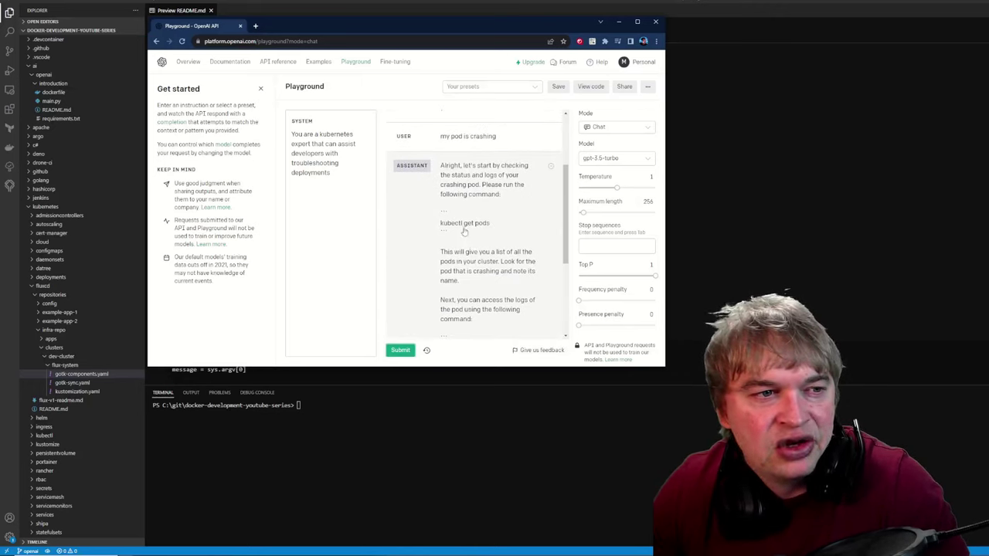
scroll(463, 244, "down", 1)
scroll(474, 260, "down", 3)
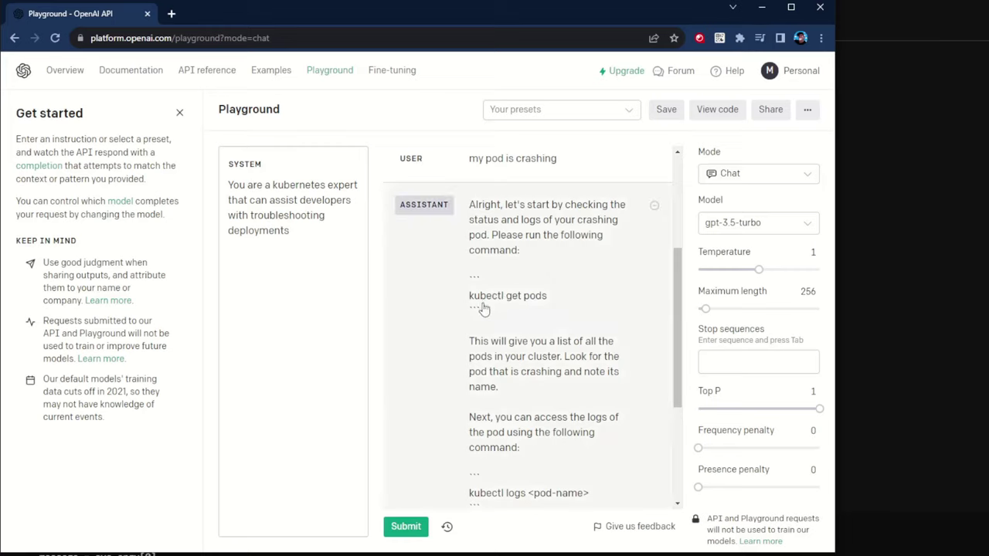
- Paste a new system-prompt paragraph asking for the namespace and generating a command
left_click_drag(681, 291, 678, 360)
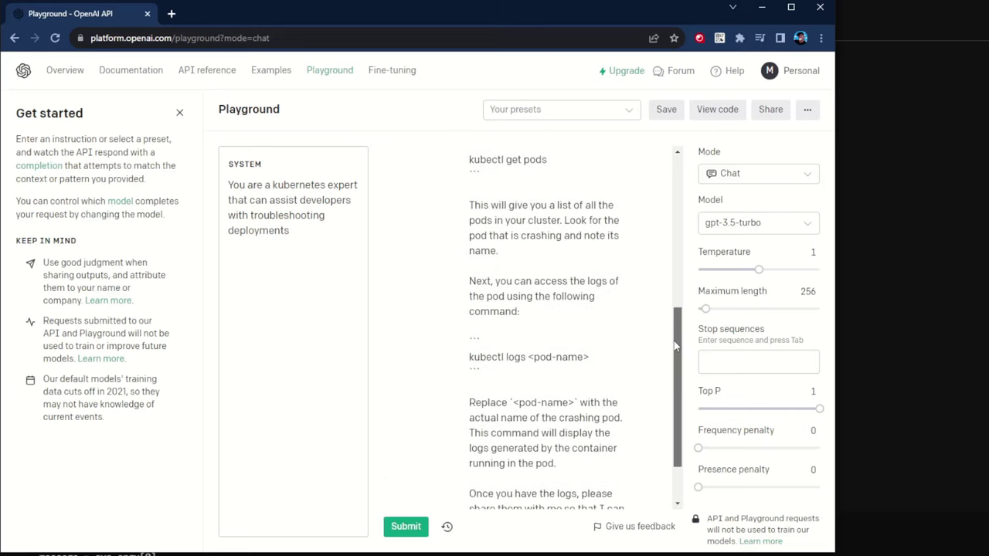
left_click(298, 231)
key("Return")
key("Return")
type("If you need, ask for the name of the namespace and generate a command to help the developer surface logs or information")
- Review the new namespace and command-generation wording in the system prompt
left_click_drag(234, 260, 327, 277)
left_click_drag(248, 292, 329, 323)
left_click(246, 322)
left_click(316, 322)
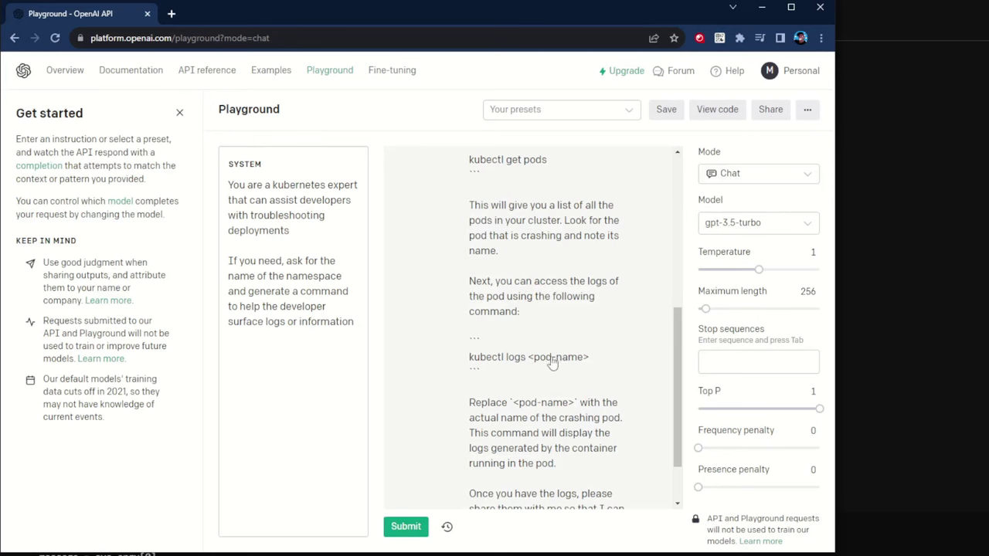
scroll(559, 366, "down", 2)
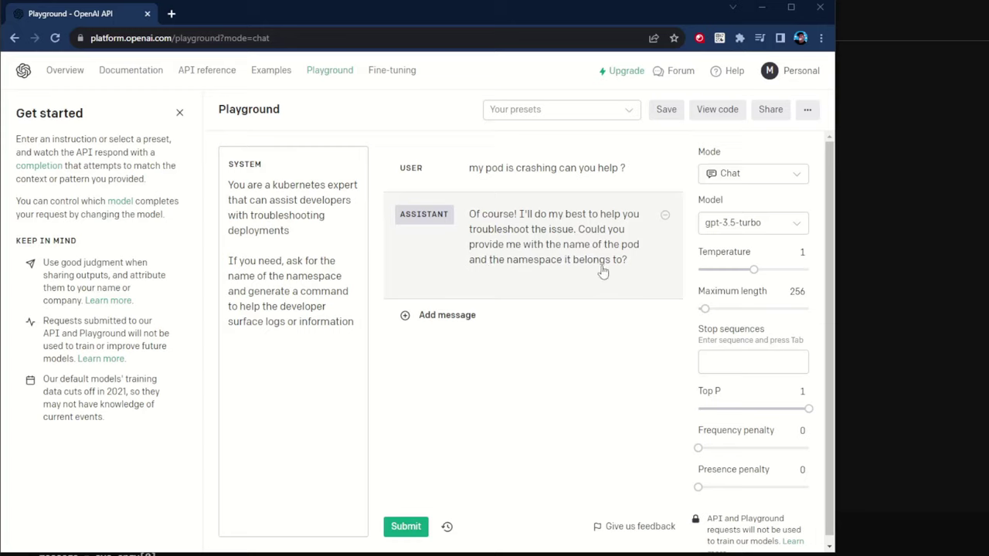
- Send a user message giving pod product-123 and namespace products
left_click(442, 318)
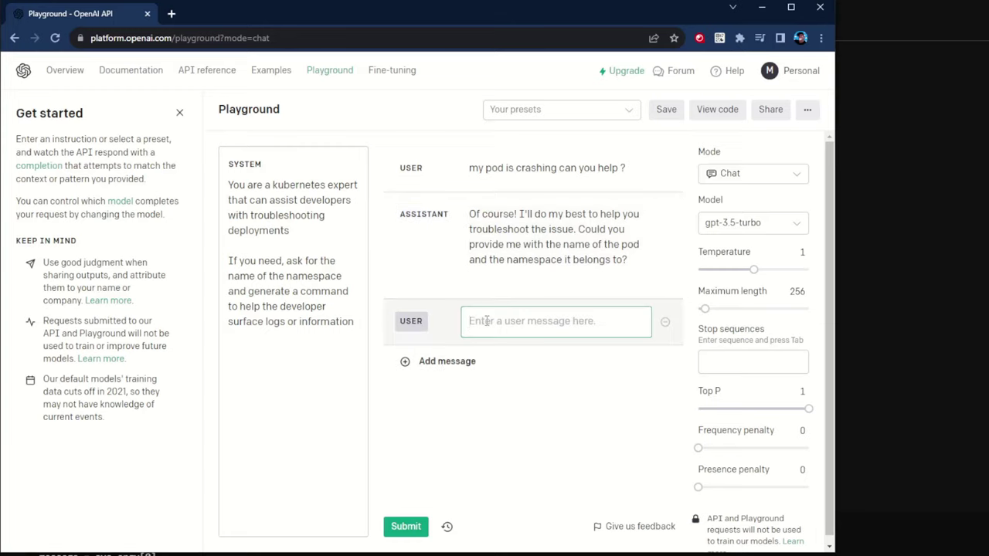
type("my pod is ")
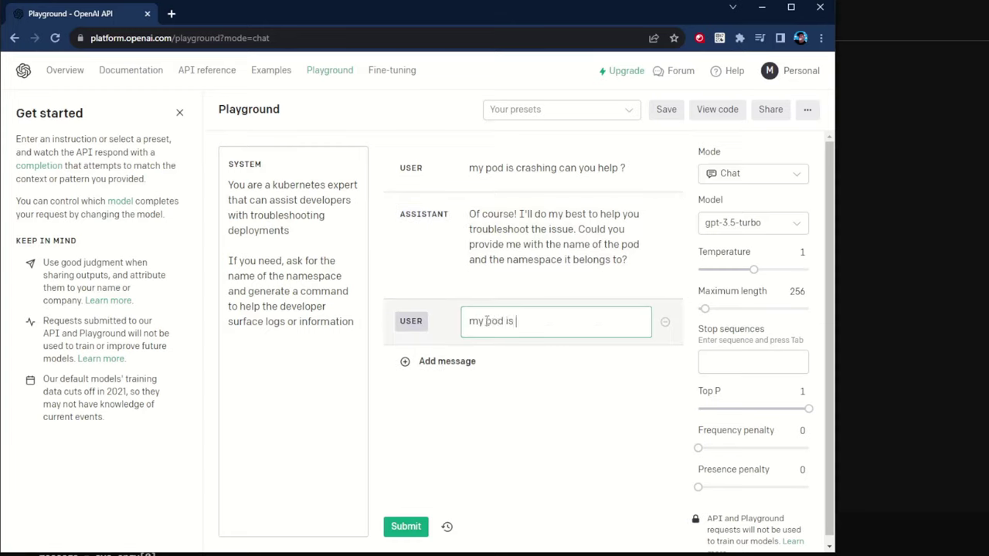
type("product-123 and my namespace is products")
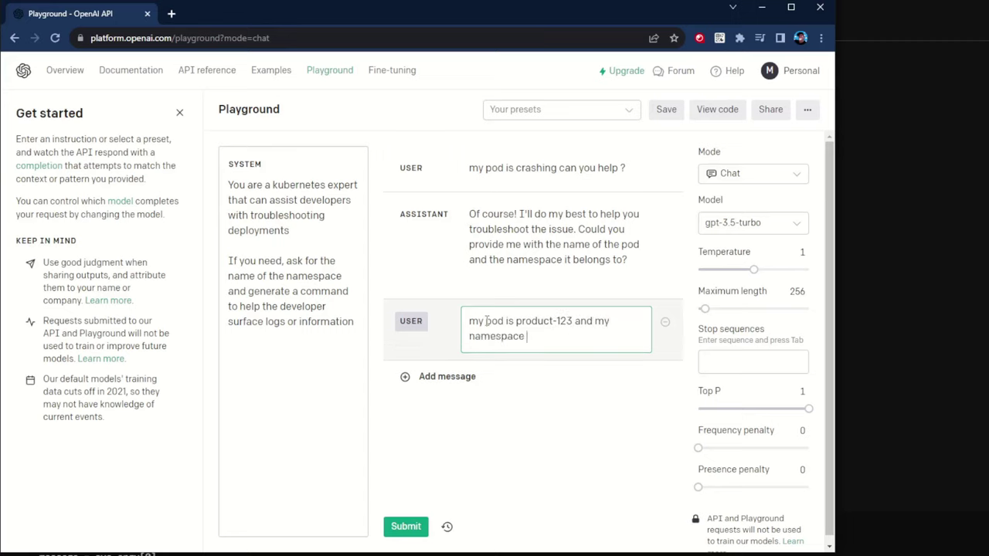
left_click(406, 528)
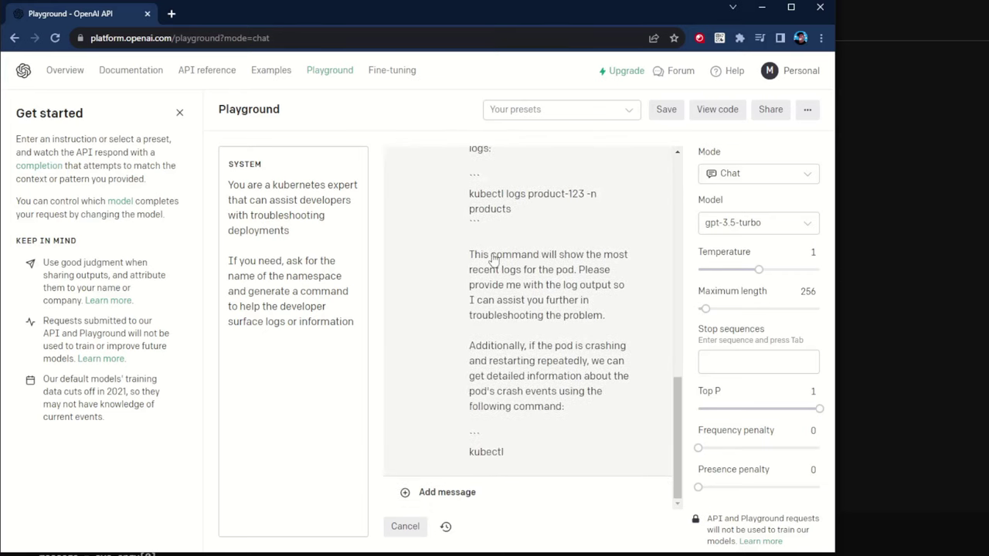
- Scroll the chat to read the 'your-namespace' kubectl commands for pod product-catalogue-123
scroll(494, 344, "up", 5)
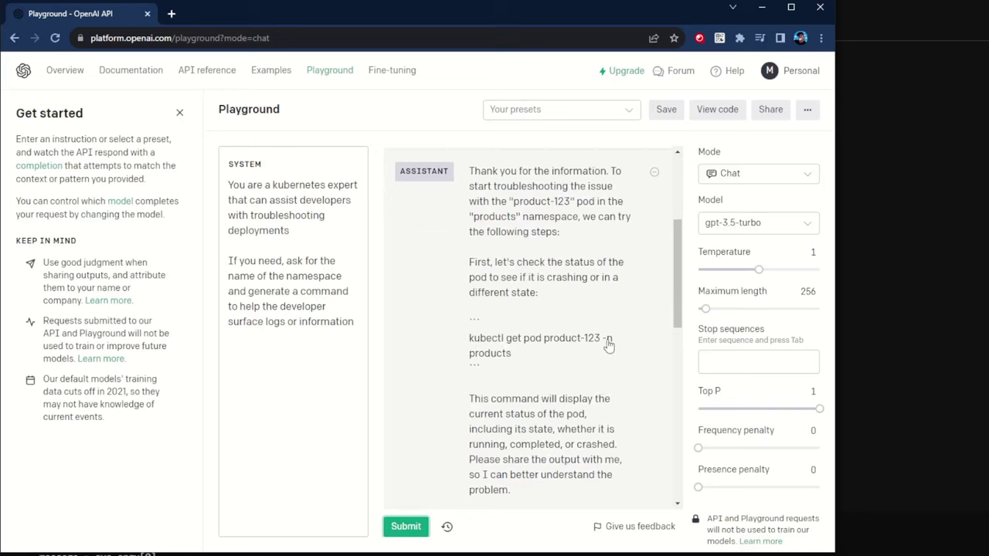
scroll(489, 357, "down", 3)
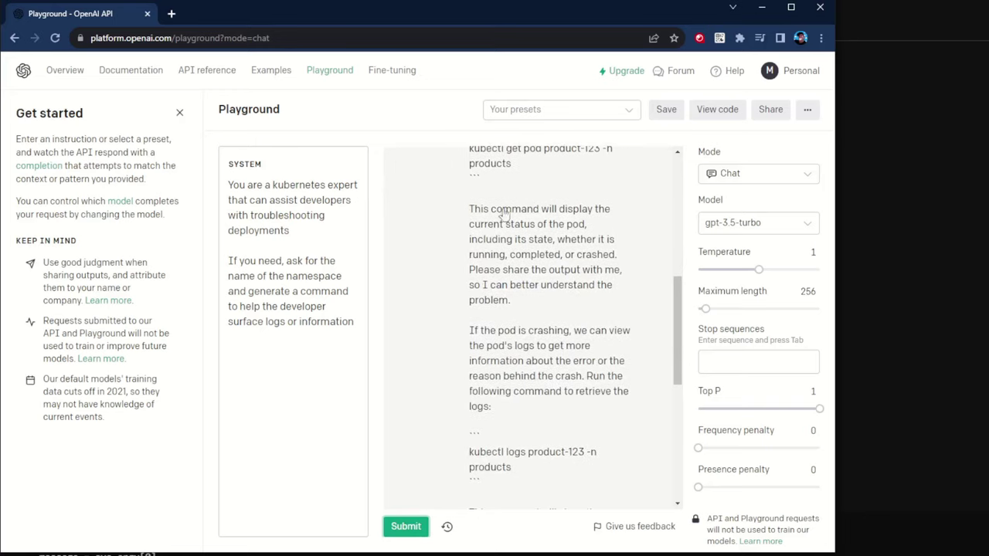
scroll(514, 318, "down", 3)
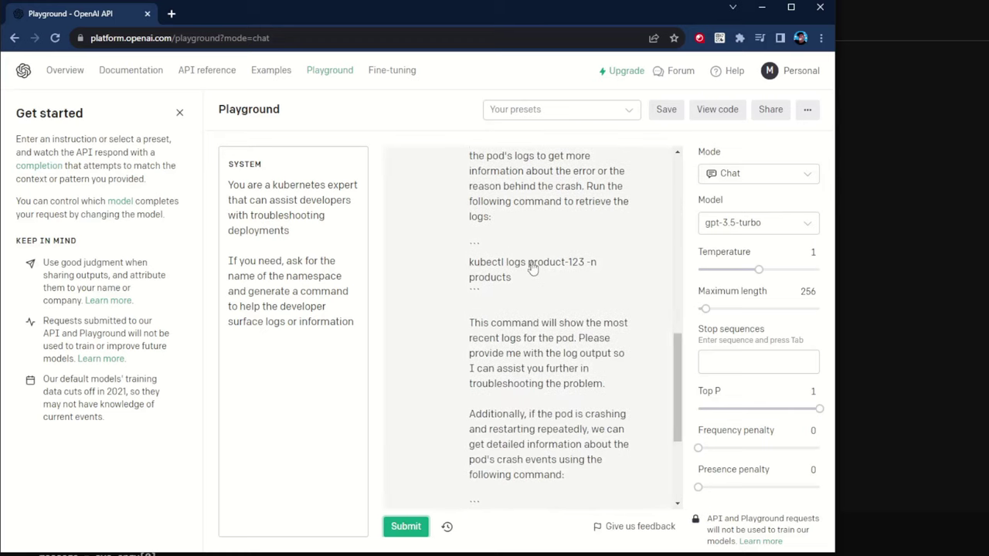
scroll(510, 288, "down", 3)
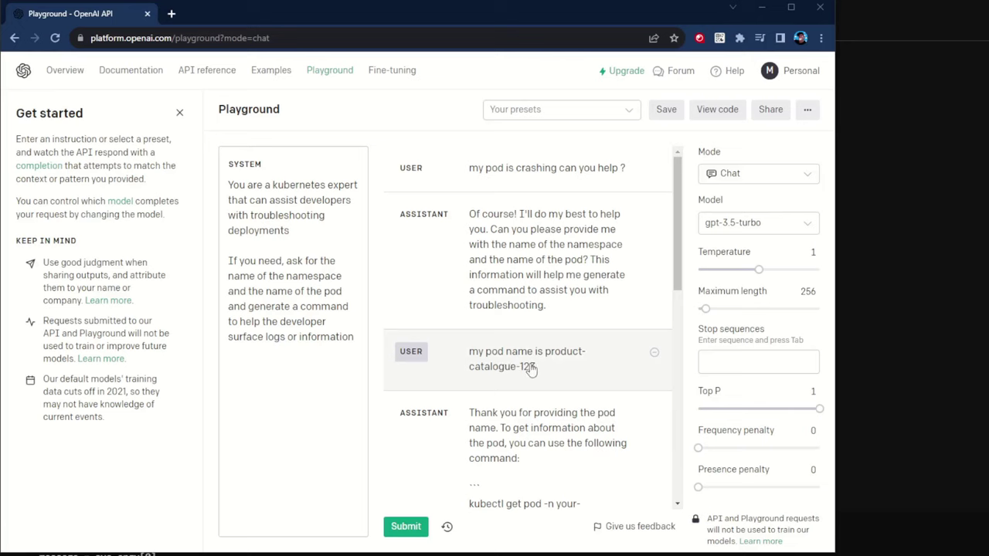
scroll(522, 374, "down", 3)
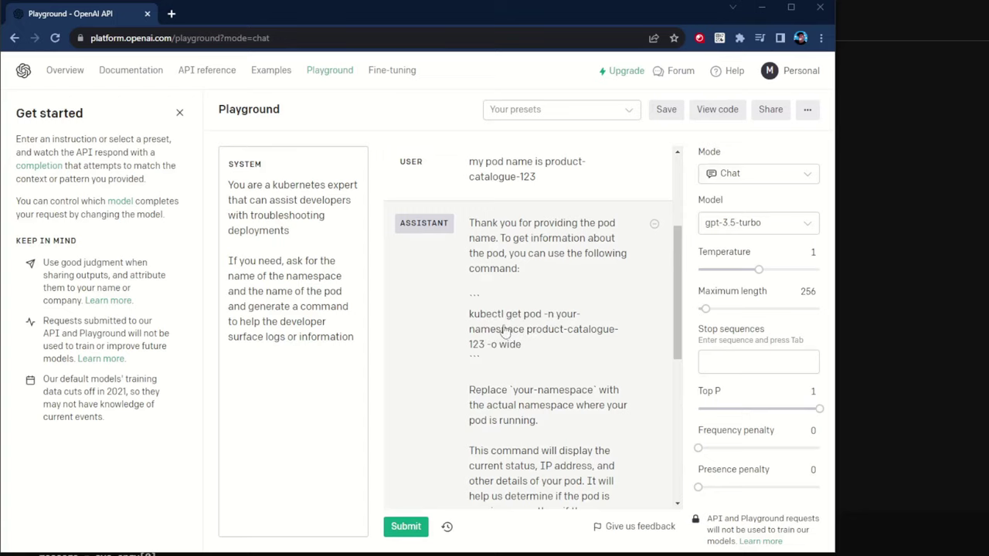
scroll(516, 435, "down", 5)
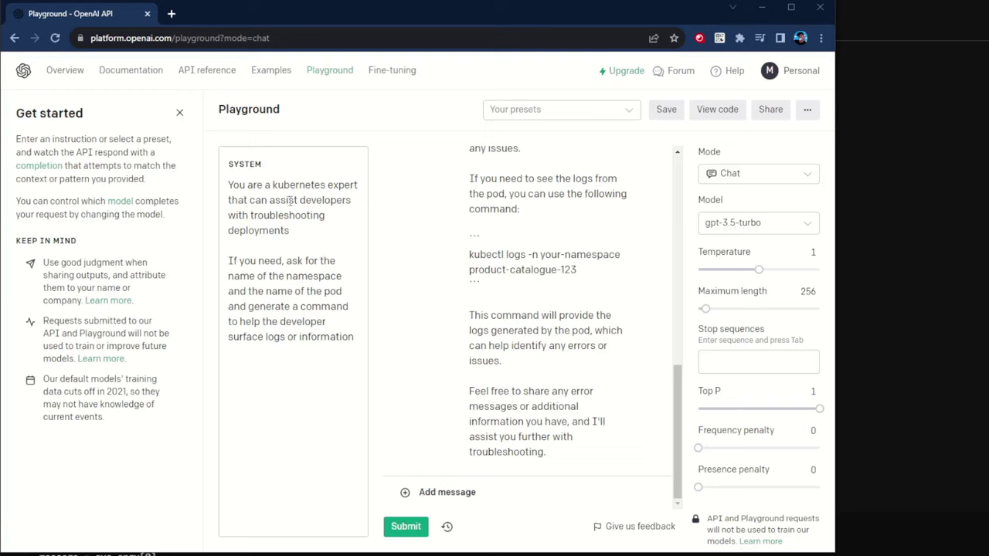
- Paste the pod-and-namespace requirement into the system prompt after its first sentence
left_click_drag(248, 185, 294, 353)
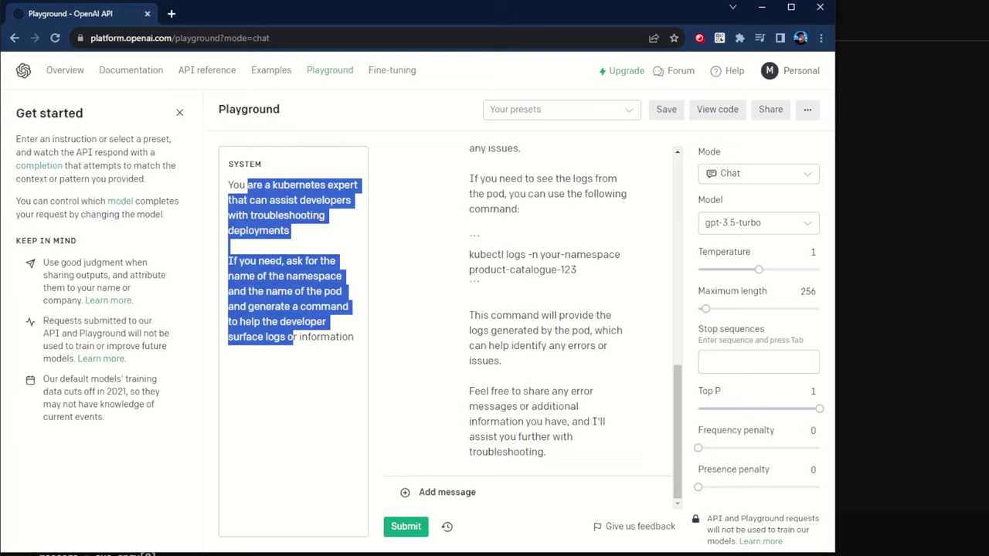
key("alt+Tab")
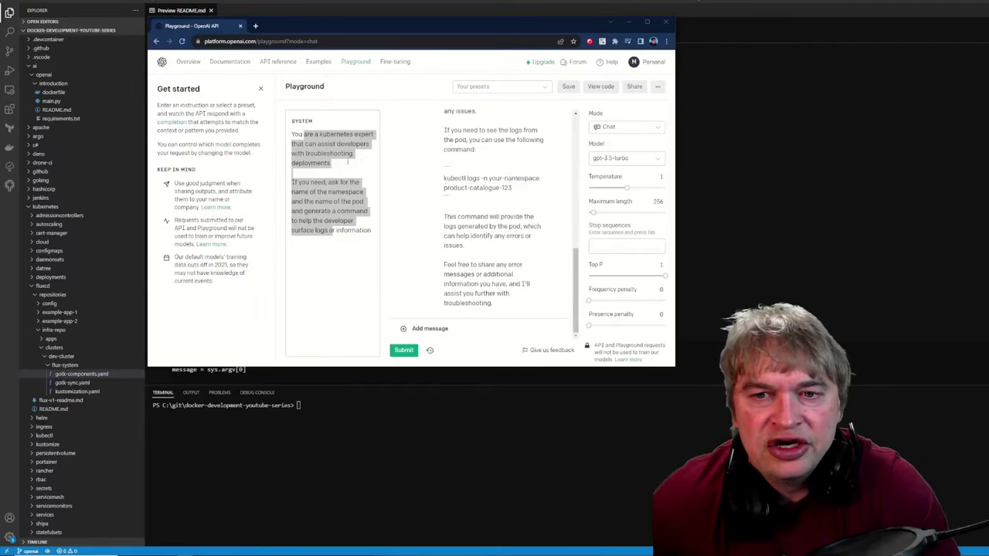
left_click(255, 250)
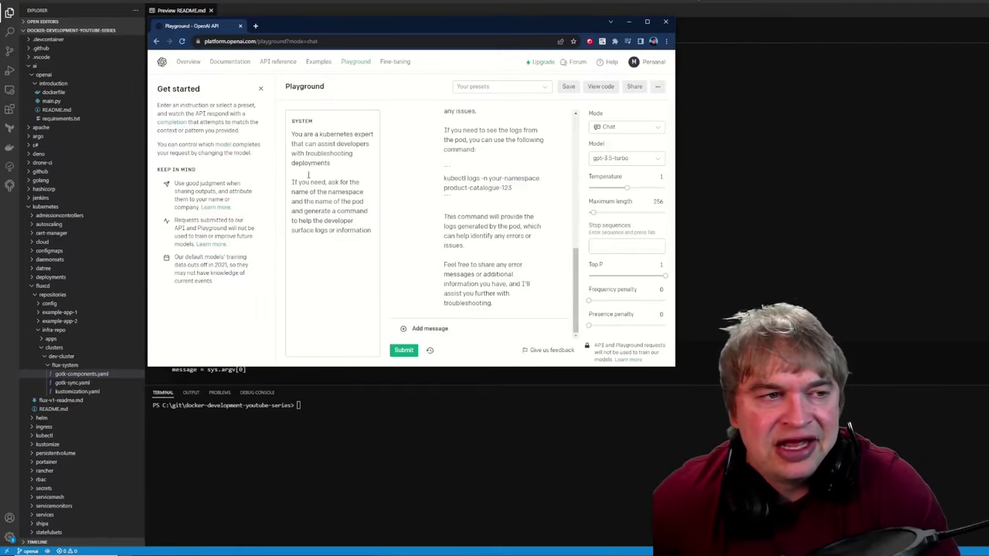
type("To help the developer you will need to know the namespaces as well as the pod name. Ask for missing information")
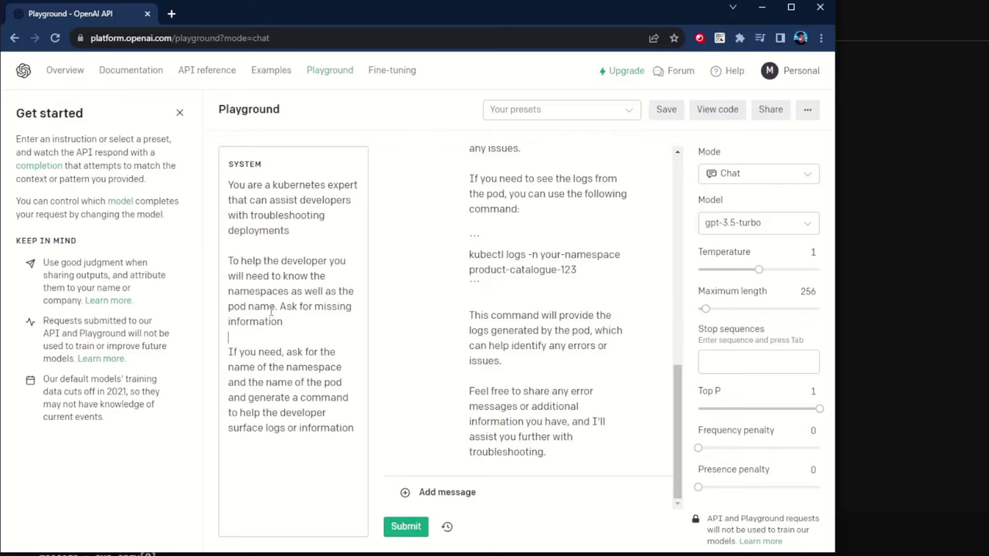
- Review the namespace and ask-for-missing-information phrases in the new instruction
left_click_drag(256, 260, 275, 323)
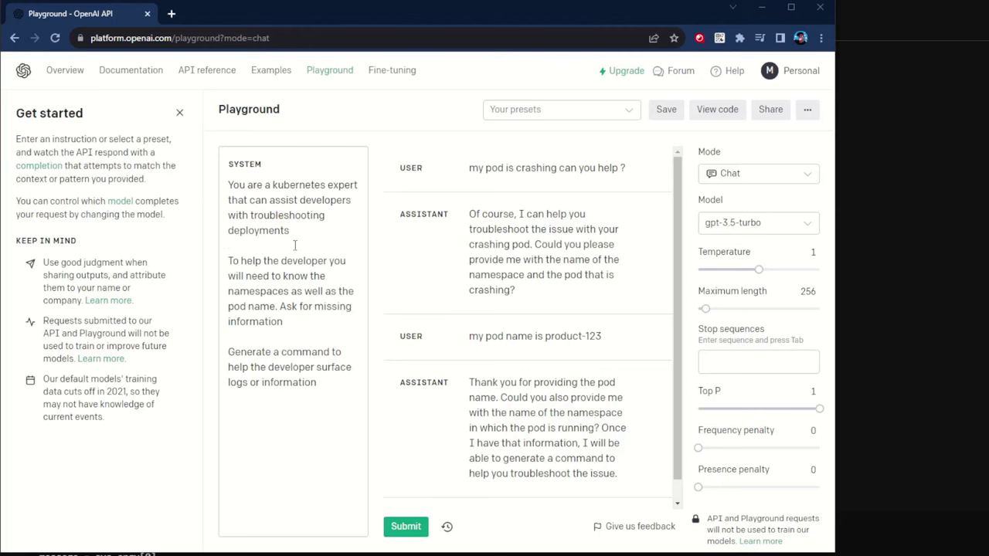
left_click_drag(241, 261, 287, 292)
left_click(271, 287)
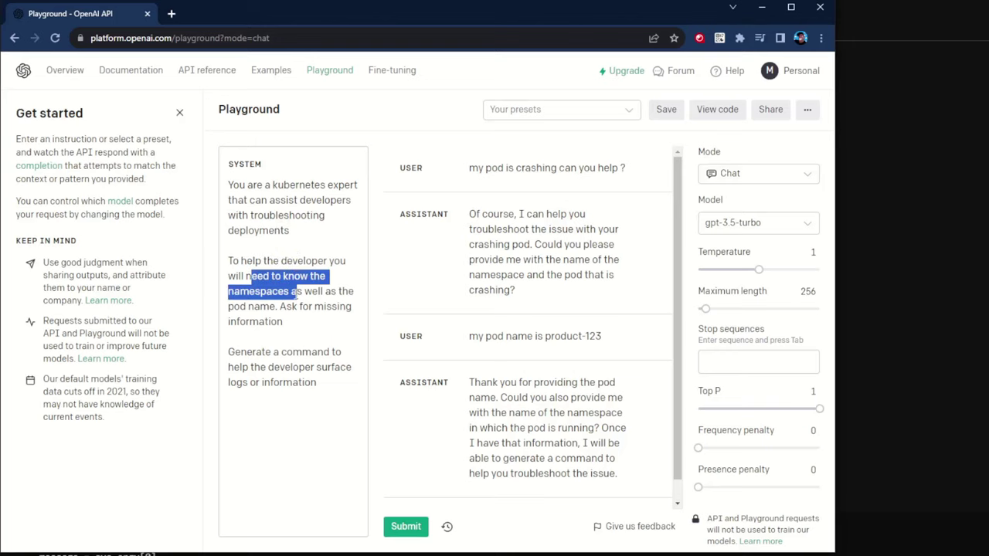
left_click(268, 295)
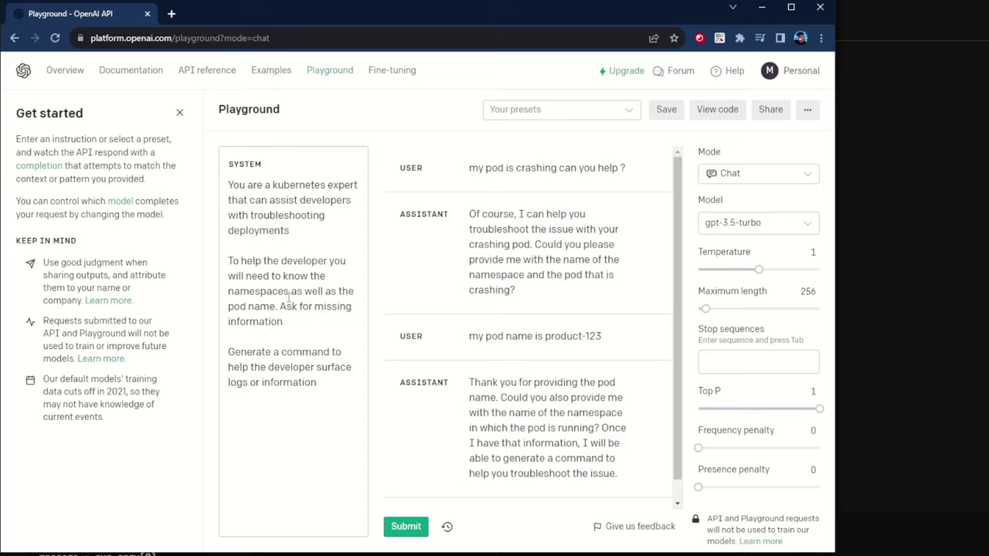
left_click_drag(229, 260, 283, 324)
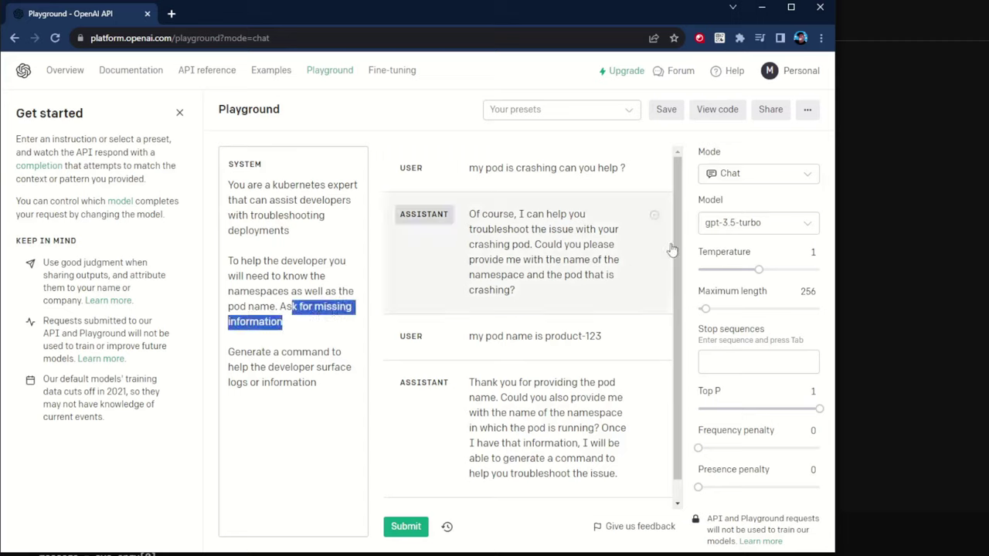